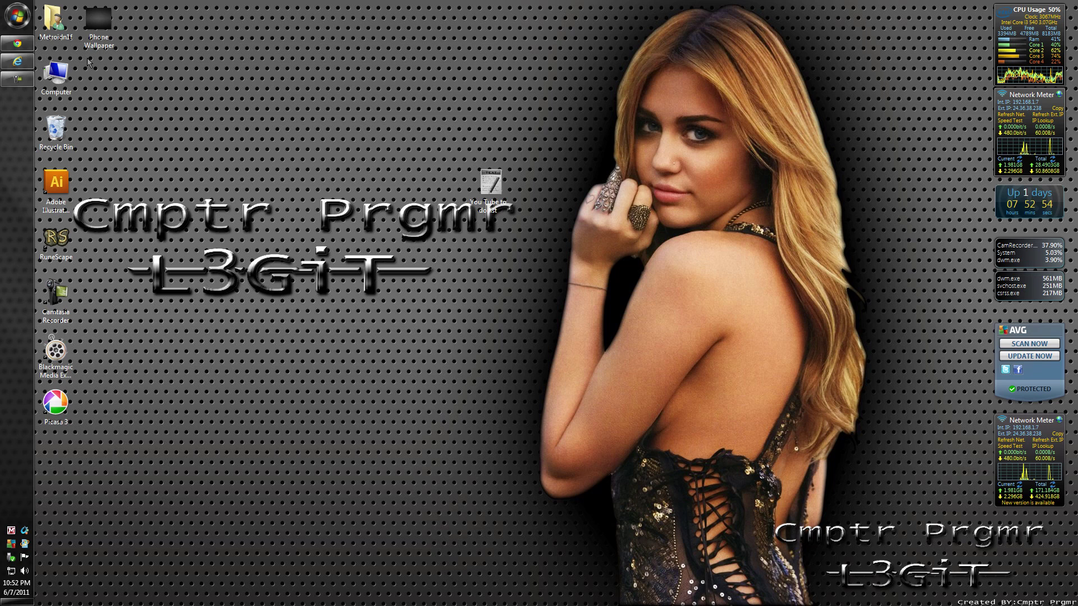
Accept the RSBuddy usage agreement and start downloading RSBuddy-131.jar from the download page
click(26, 67)
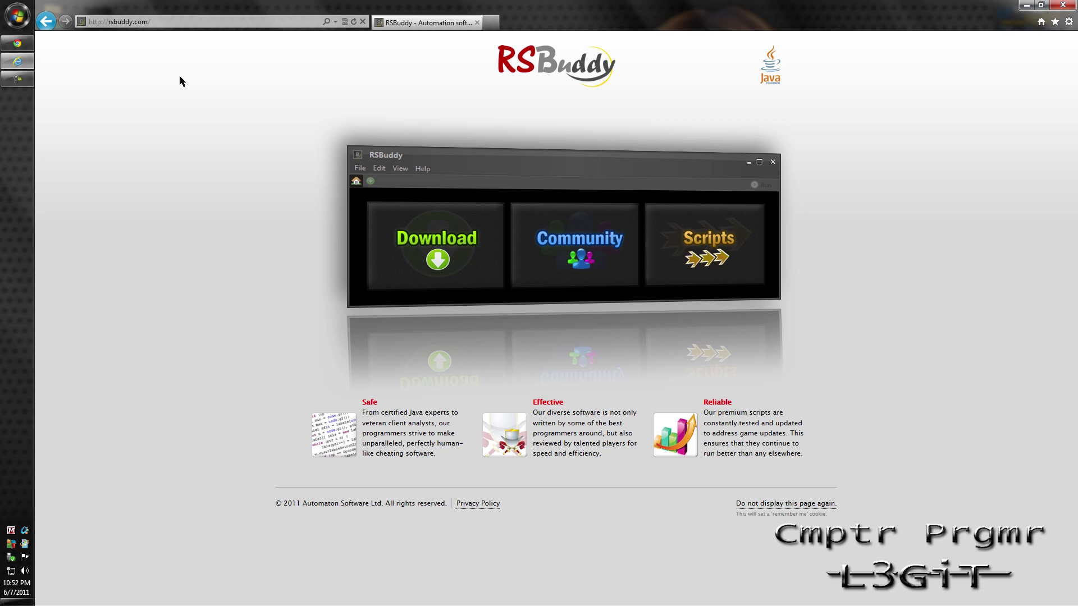
click(421, 263)
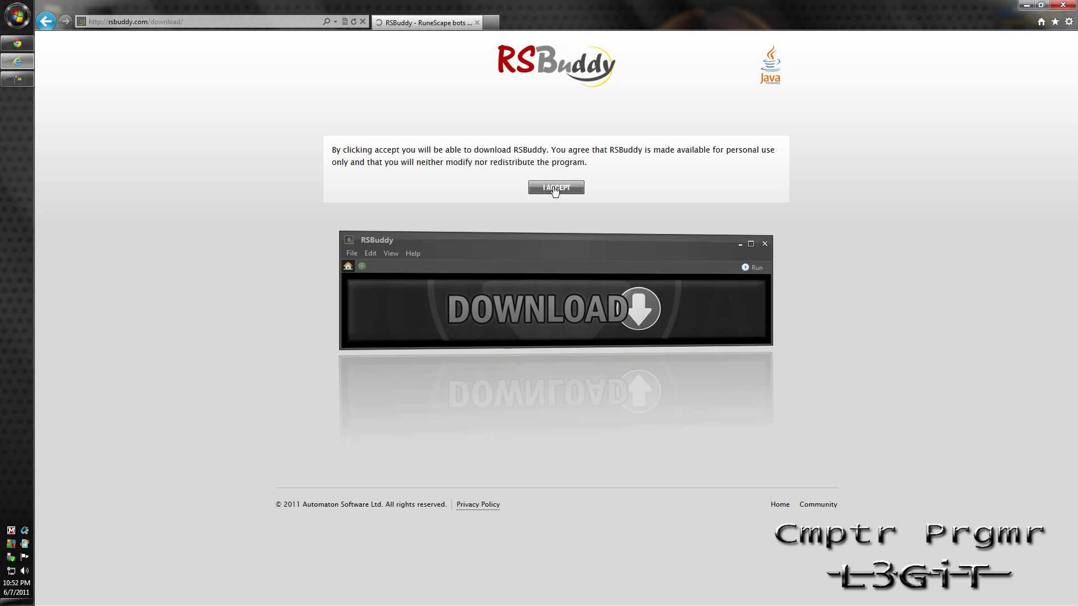
click(558, 192)
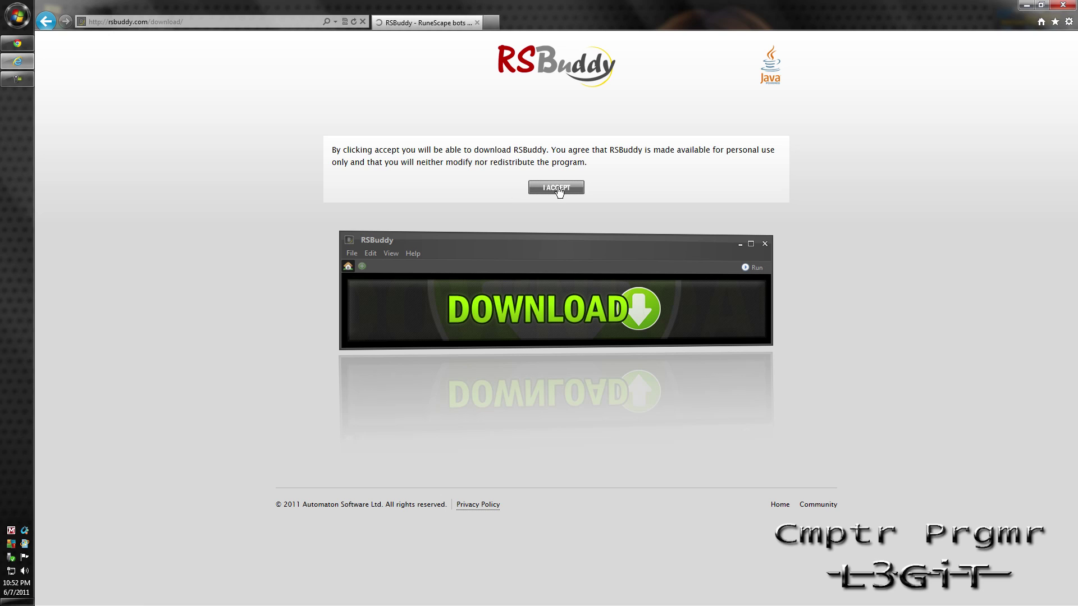
click(500, 305)
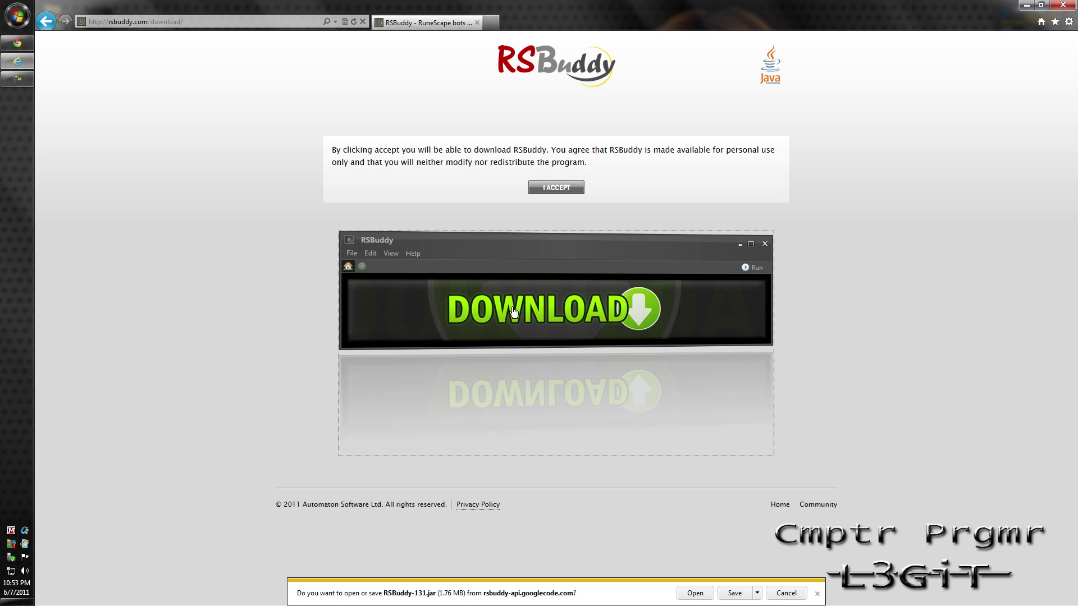
Choose Save as from the download bar's save options for RSBuddy-131.jar
click(758, 593)
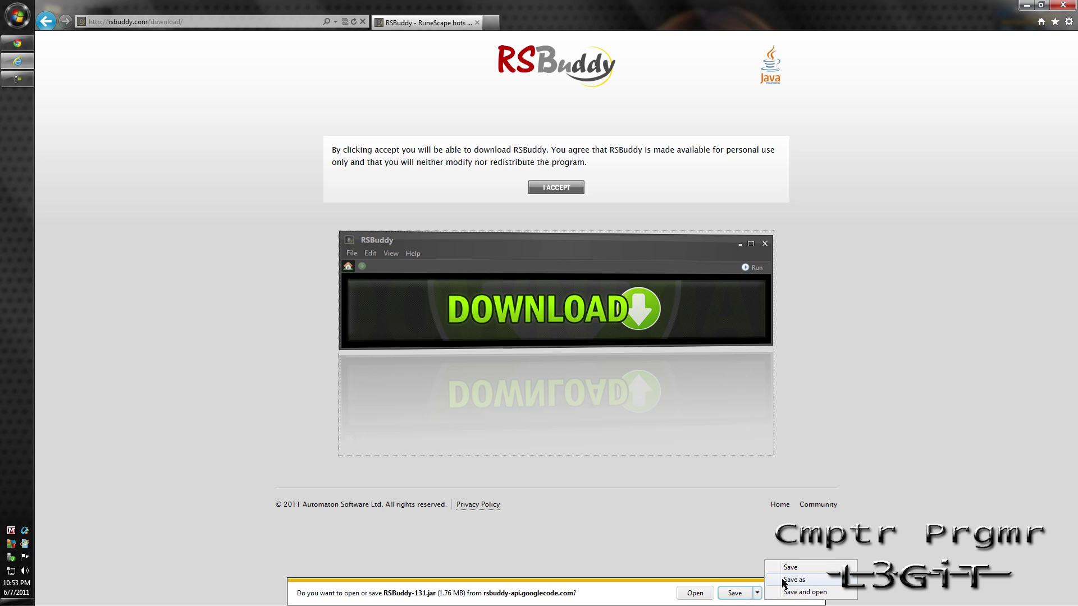
click(864, 371)
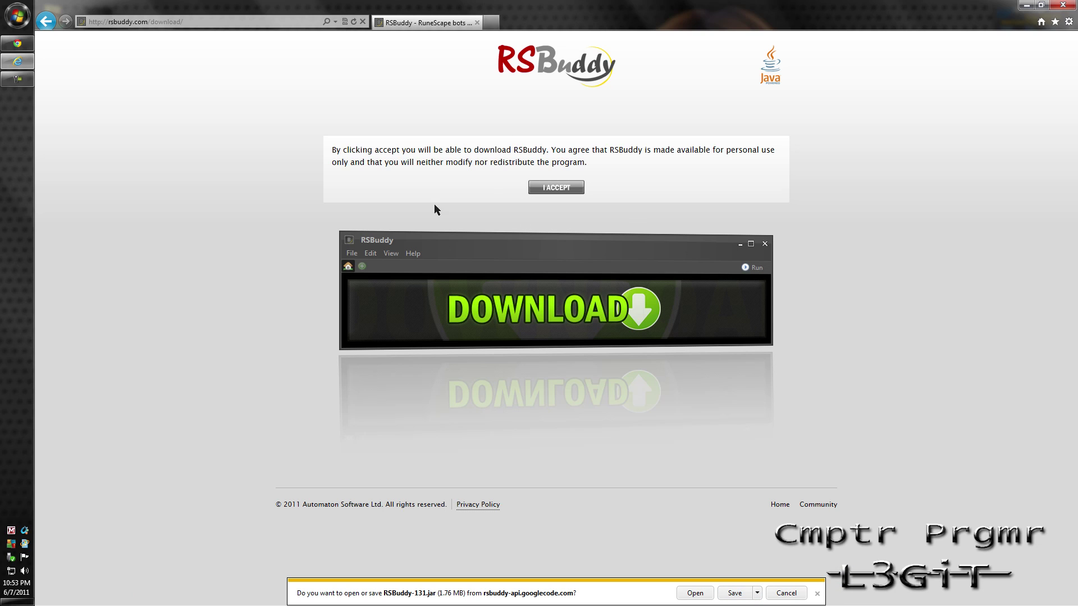
click(757, 593)
click(783, 588)
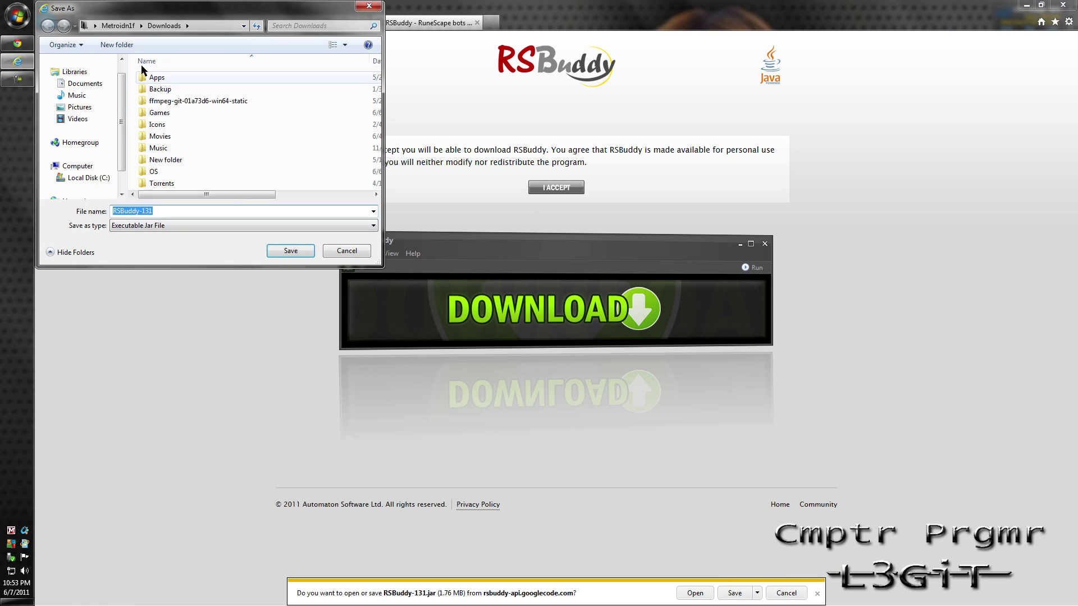
Save the file as RSBuddy-131.jar with the Executable Jar File type into Downloads
drag(228, 22, 606, 195)
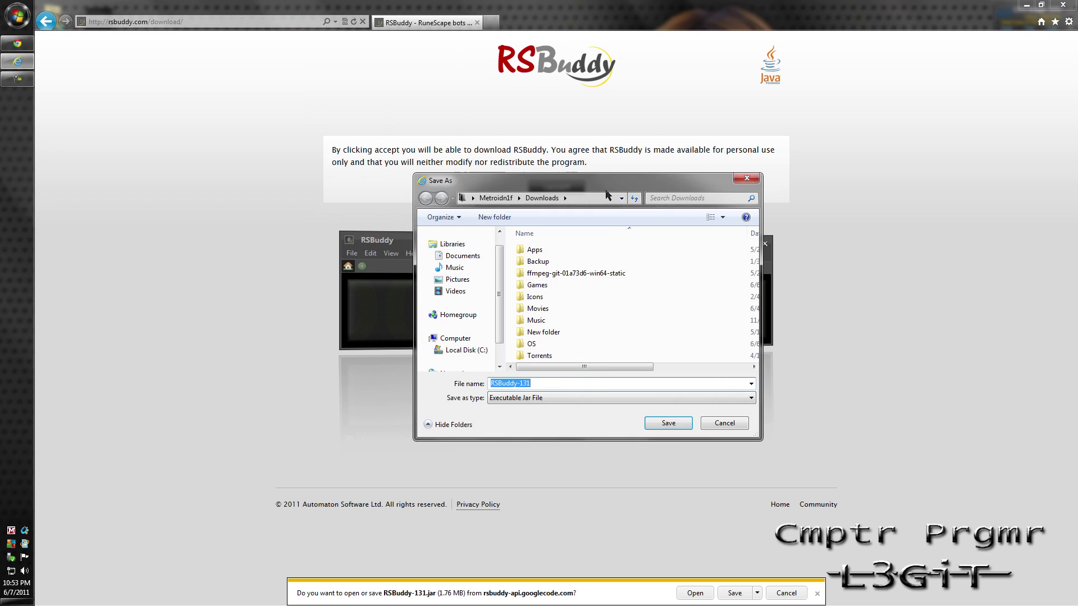
click(560, 400)
click(602, 402)
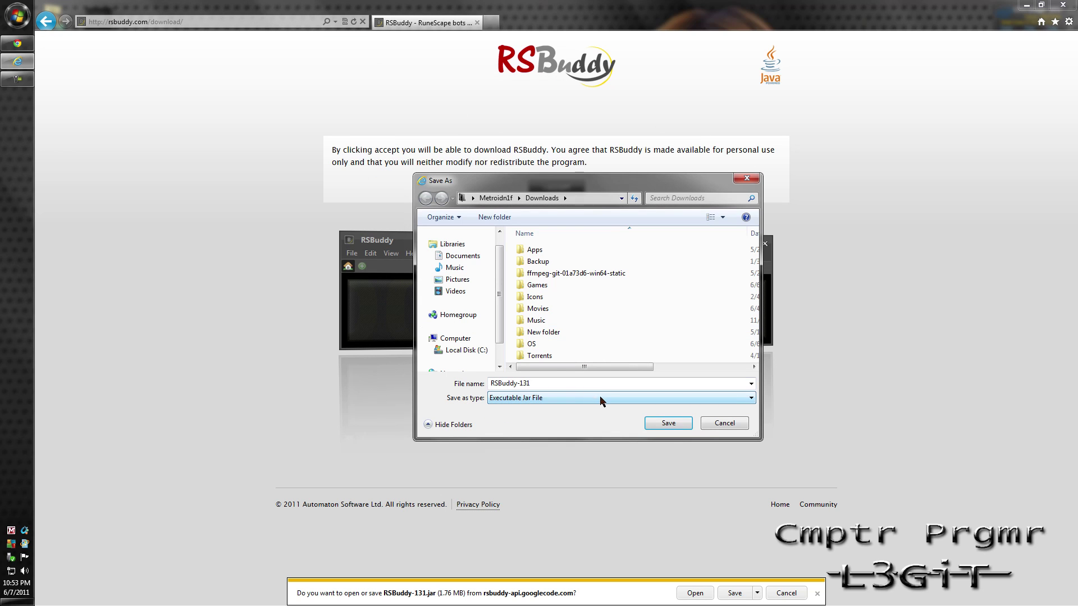
double_click(546, 382)
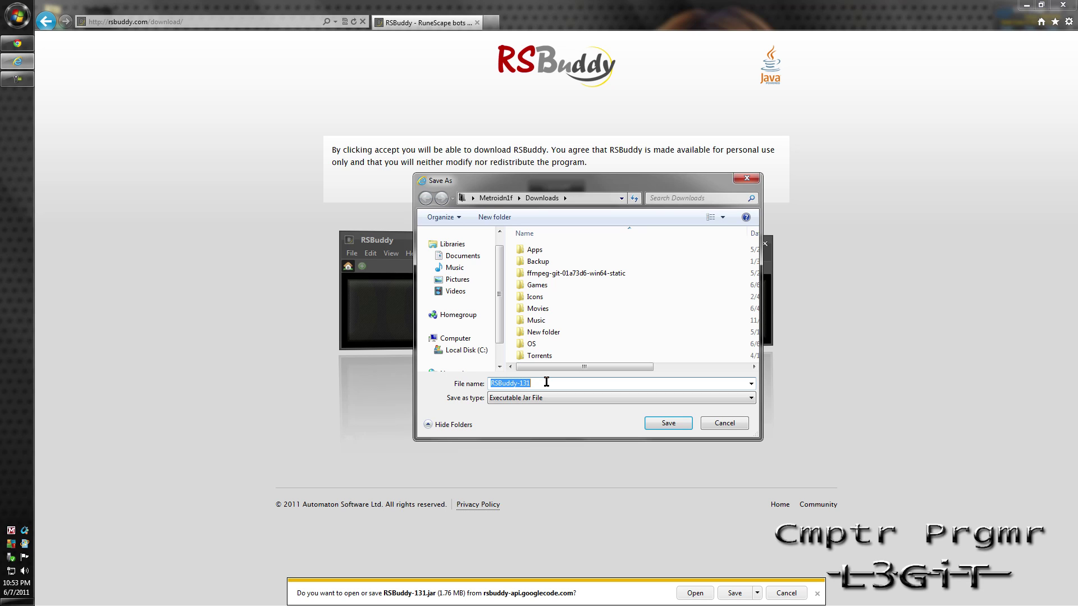
click(546, 383)
text(.jar)
click(526, 399)
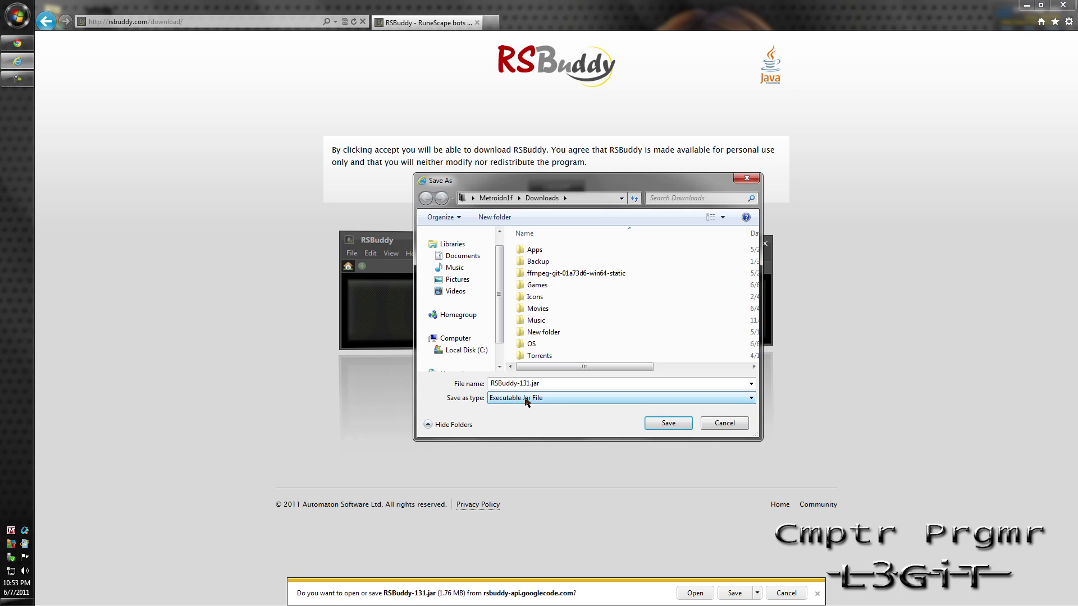
click(545, 386)
click(656, 423)
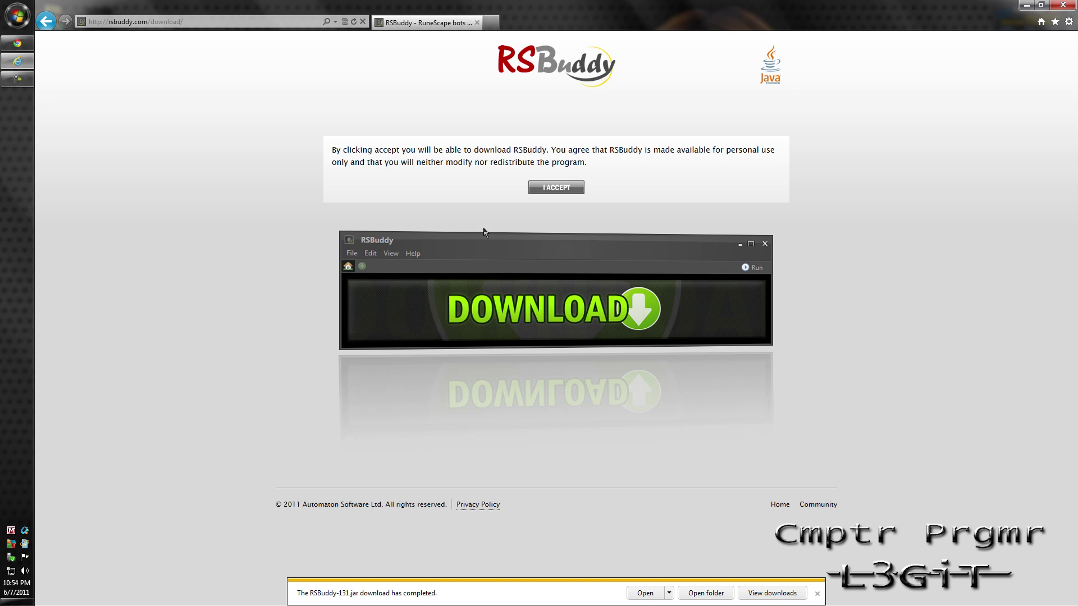
Run the downloaded RSBuddy-131.jar, close Internet Explorer and dismiss the RSBuddy welcome window
click(645, 595)
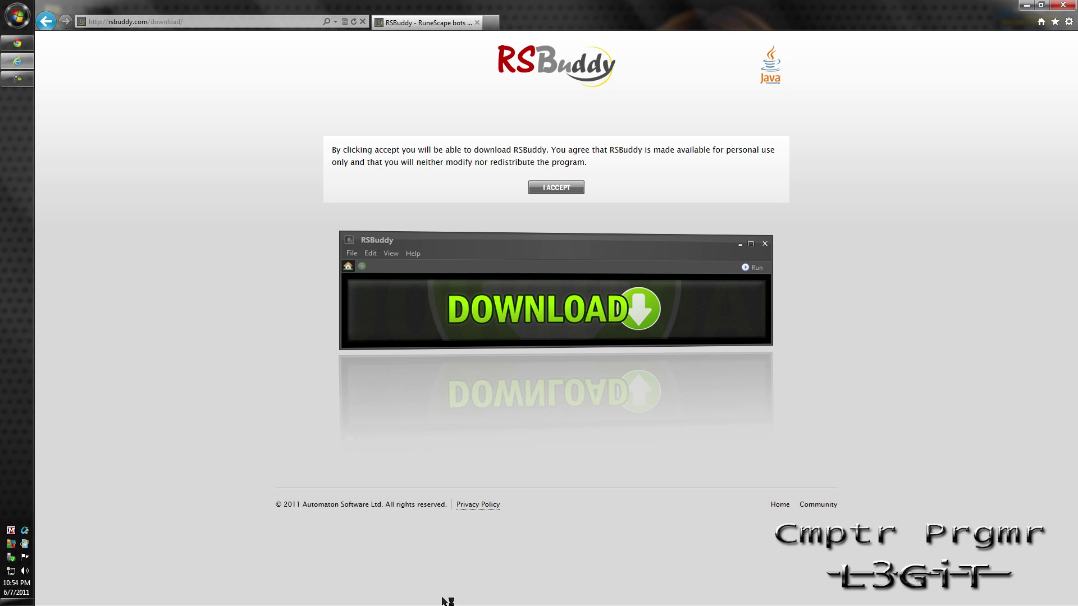
click(1064, 5)
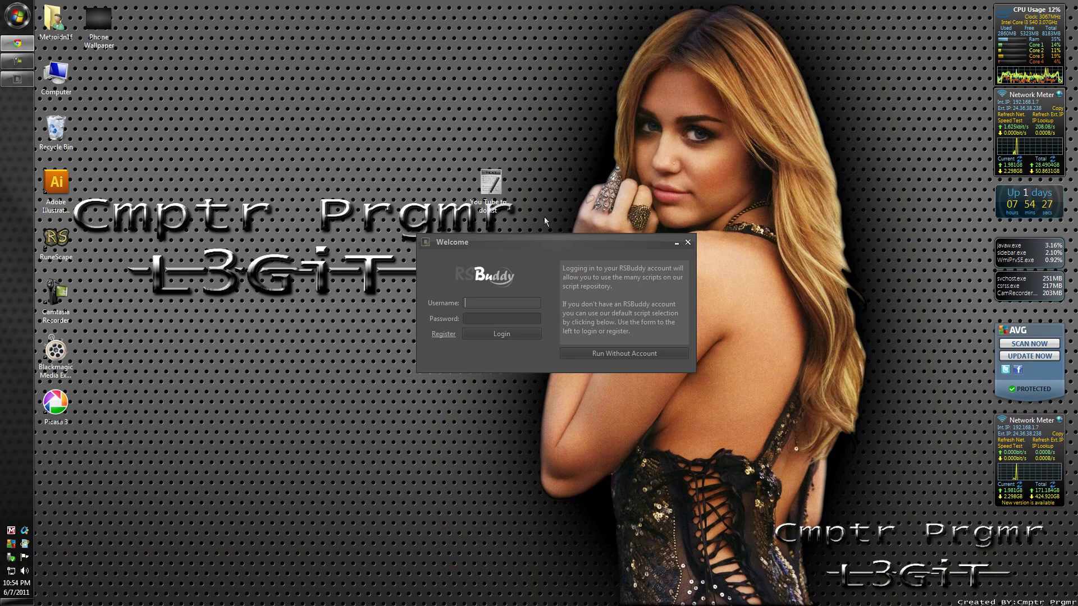
drag(567, 236, 558, 307)
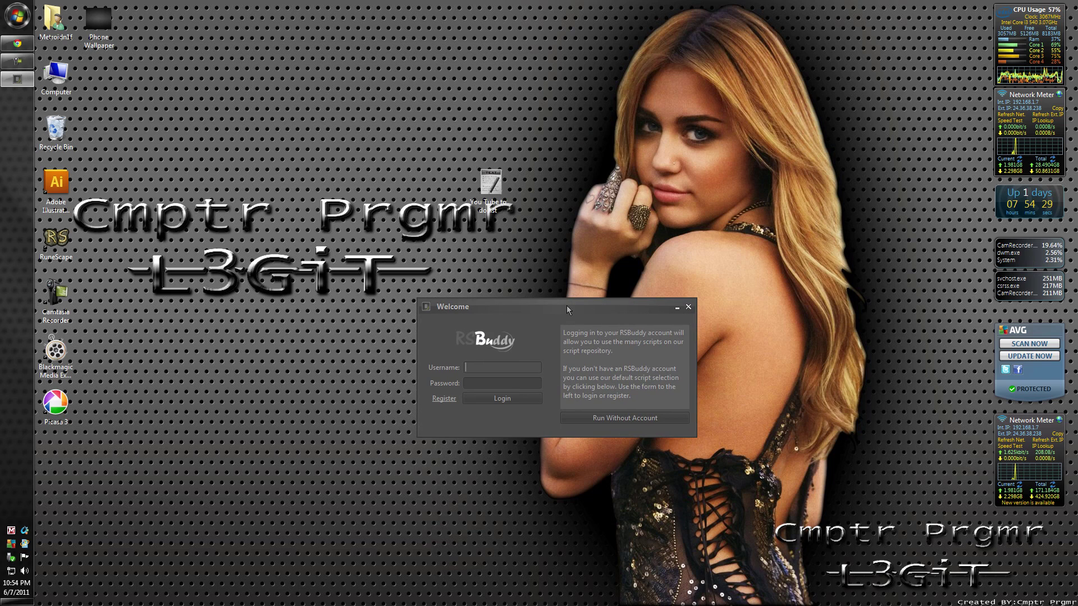
click(688, 307)
Load rsbuddy.com in Chrome and go to the RSBuddy download page
click(17, 44)
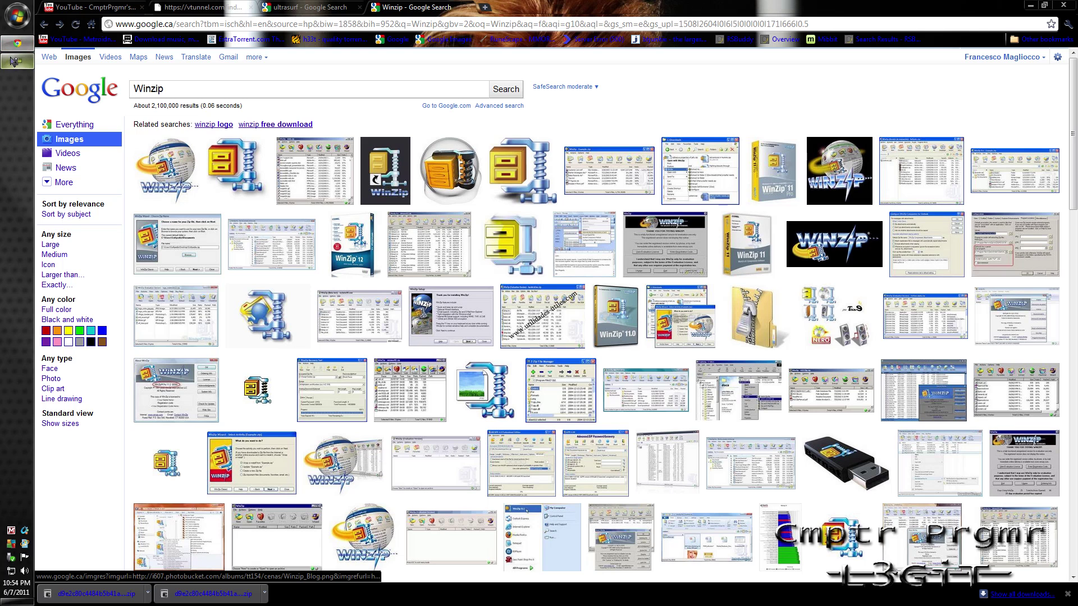
click(304, 24)
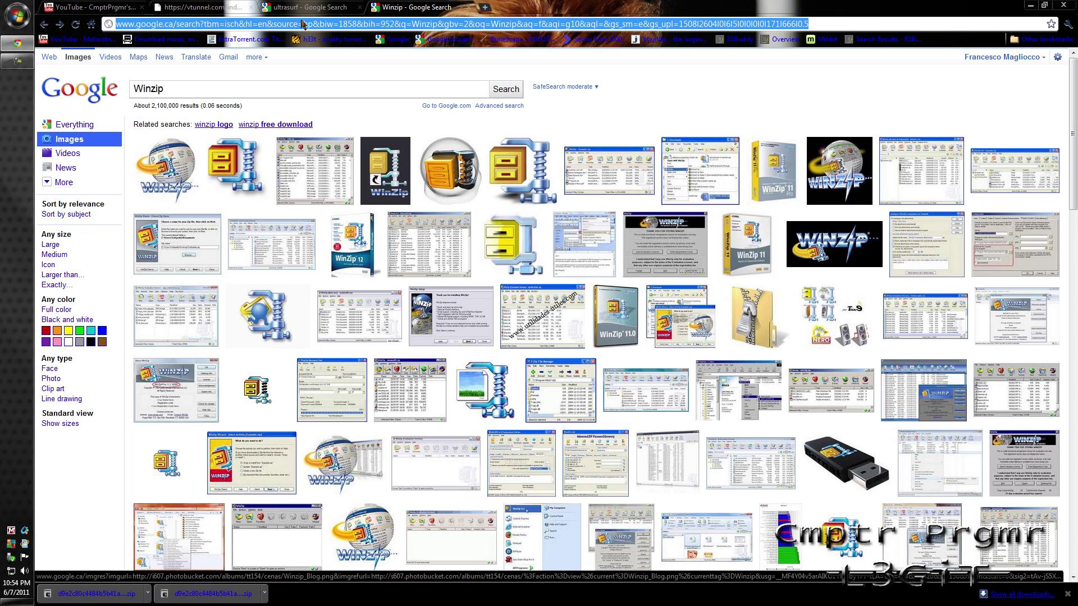
text(rsbuddyc)
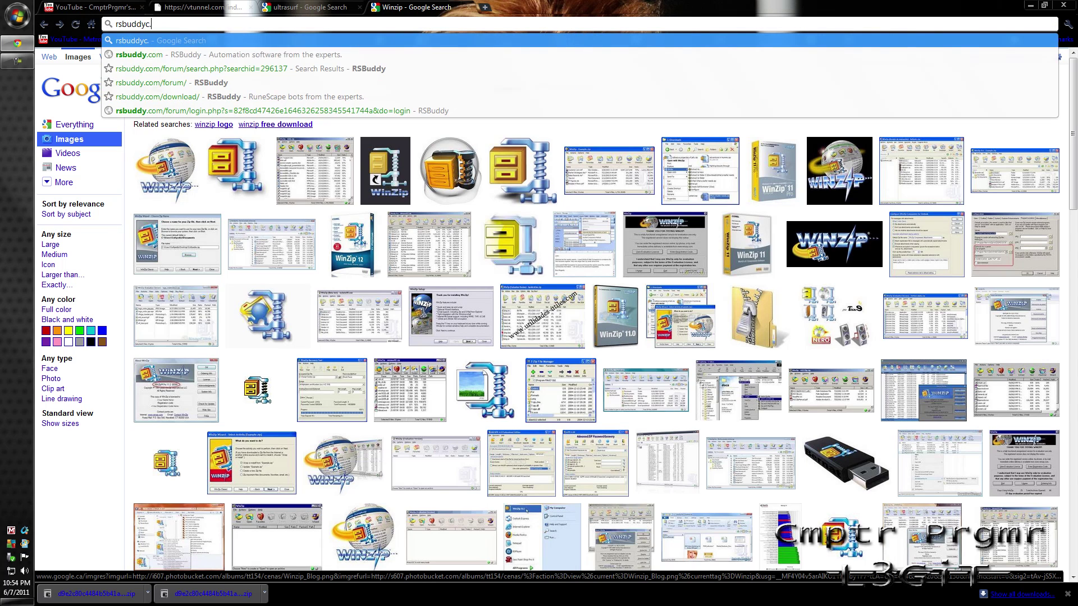
text(.)
key(BackSpace)
key(BackSpace)
text(.c)
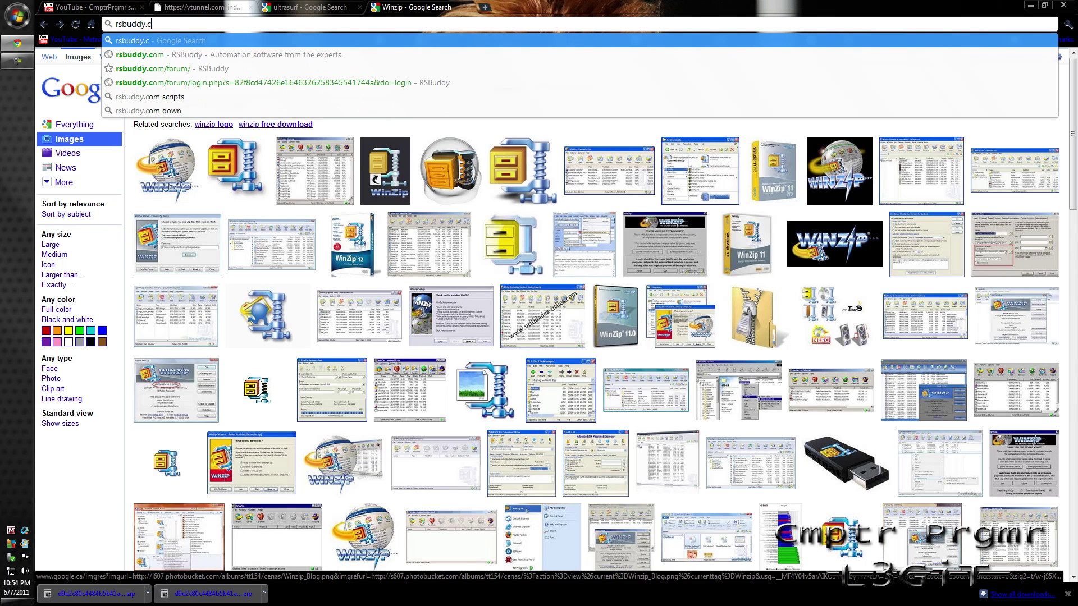
text(om)
key(Return)
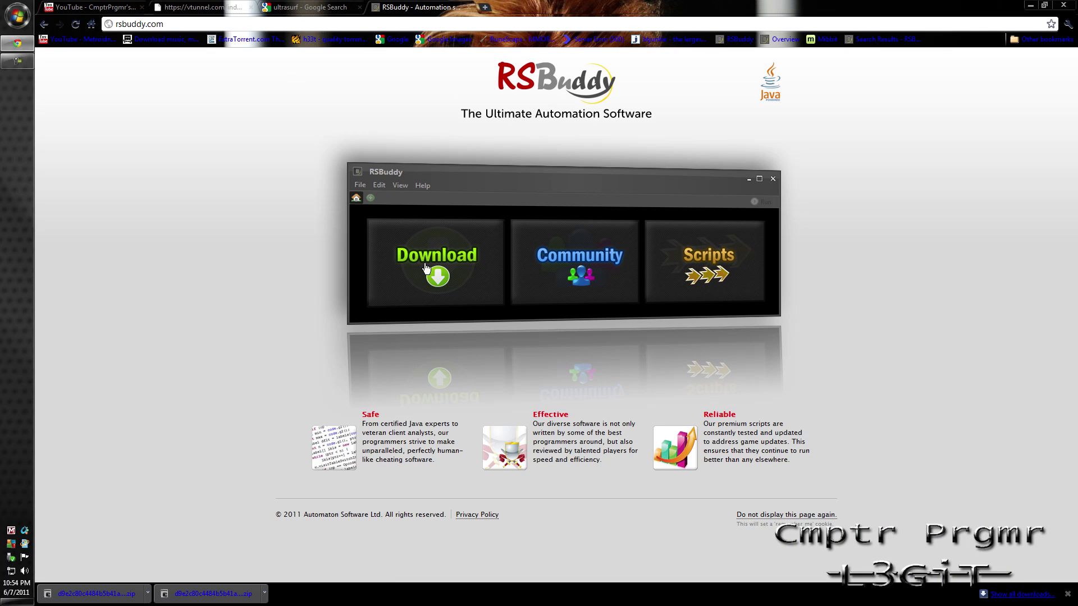
click(425, 263)
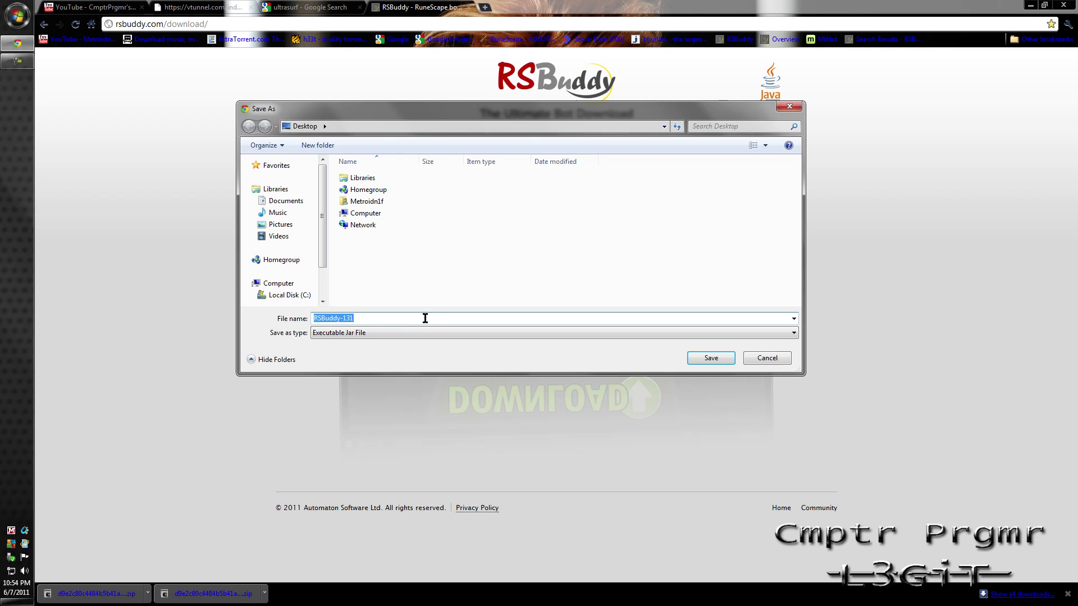
Cancel the RSBuddy-131 Save As dialog and close the Chrome window
click(369, 313)
click(779, 357)
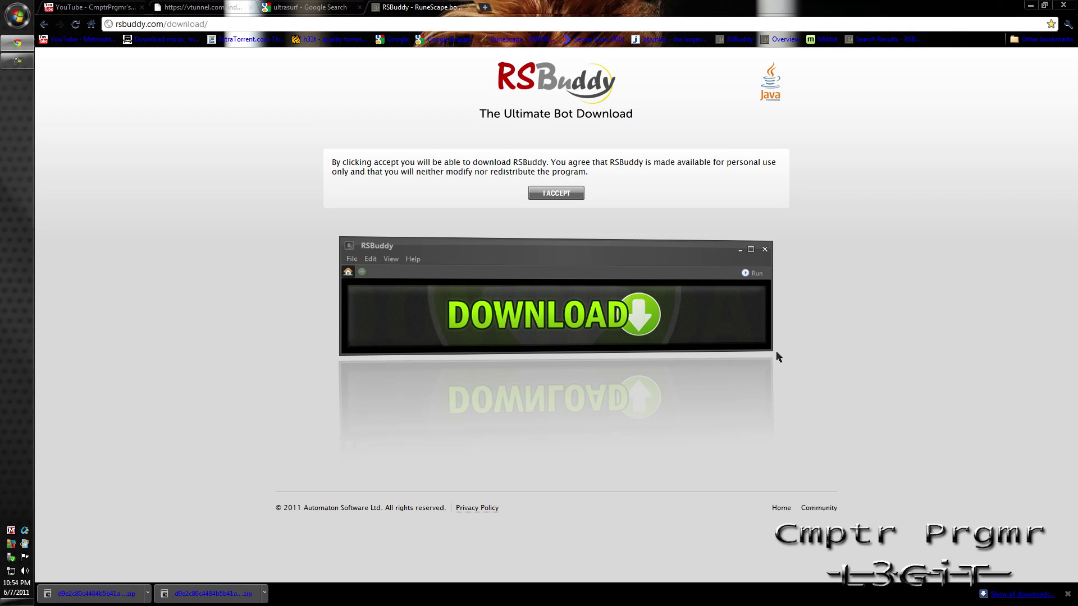
click(1030, 5)
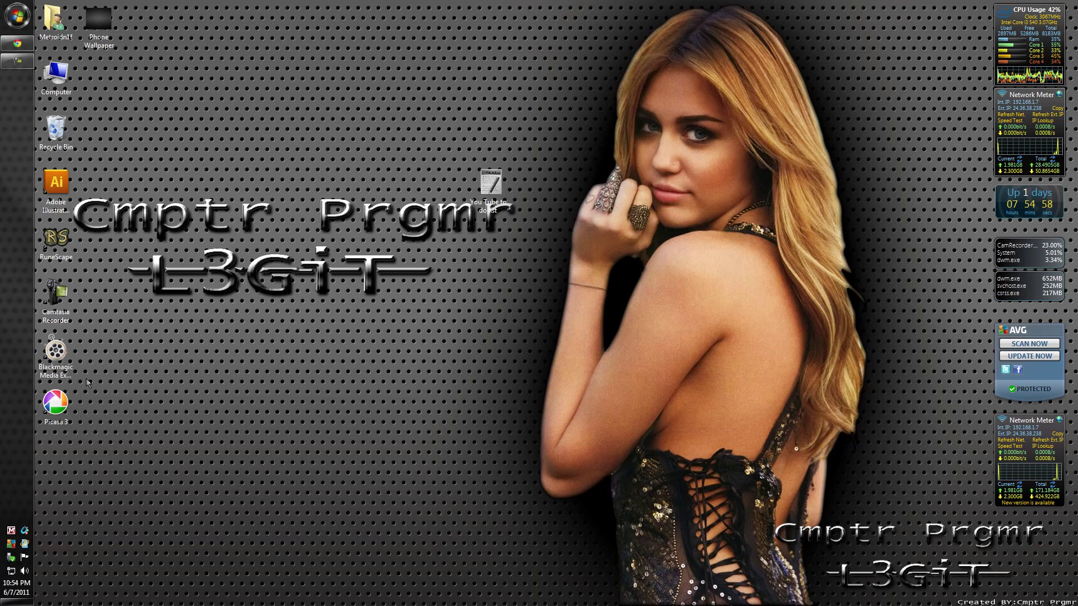